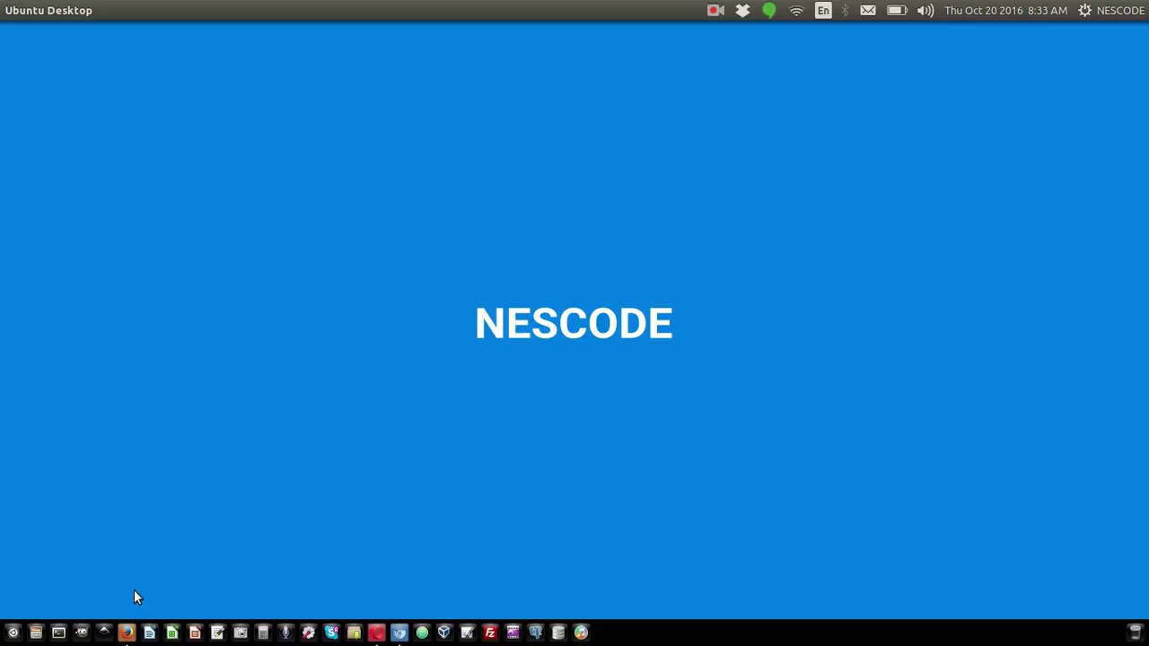
Launch the browser and sign in to Google with the account e-mail and password
click(127, 633)
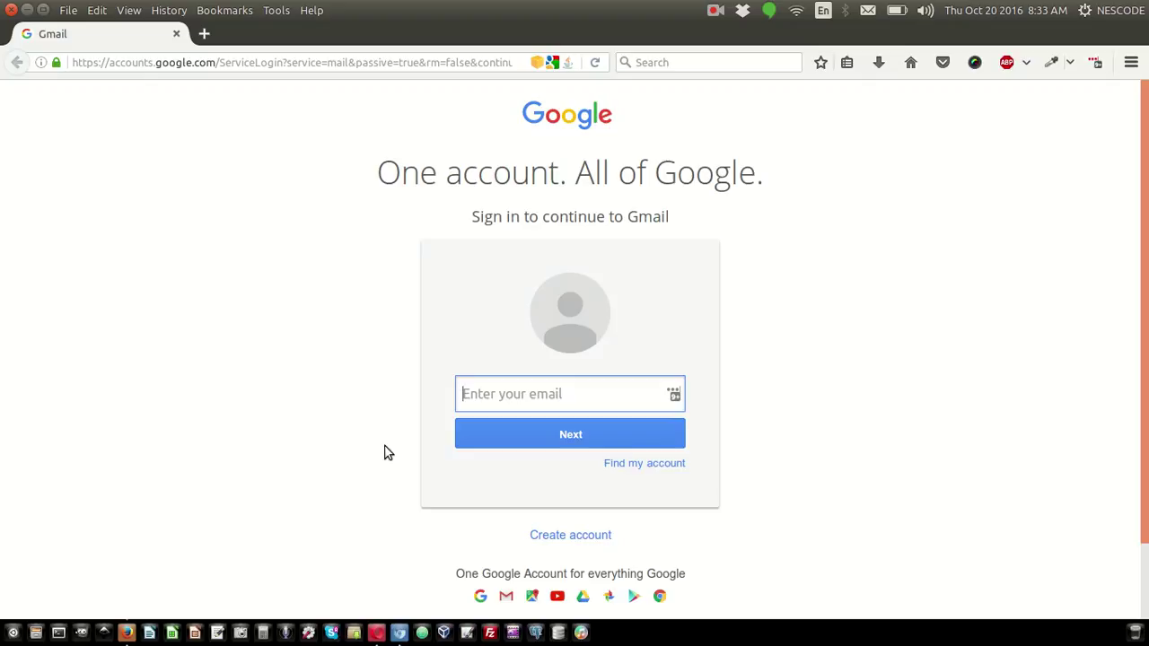
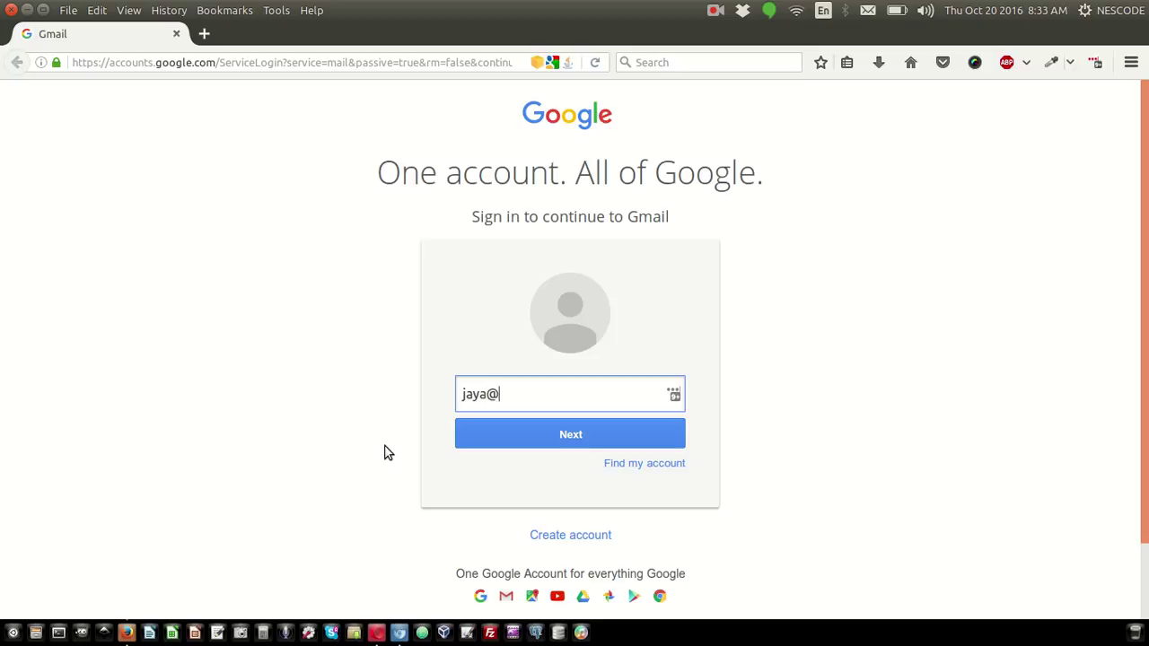
key(Return)
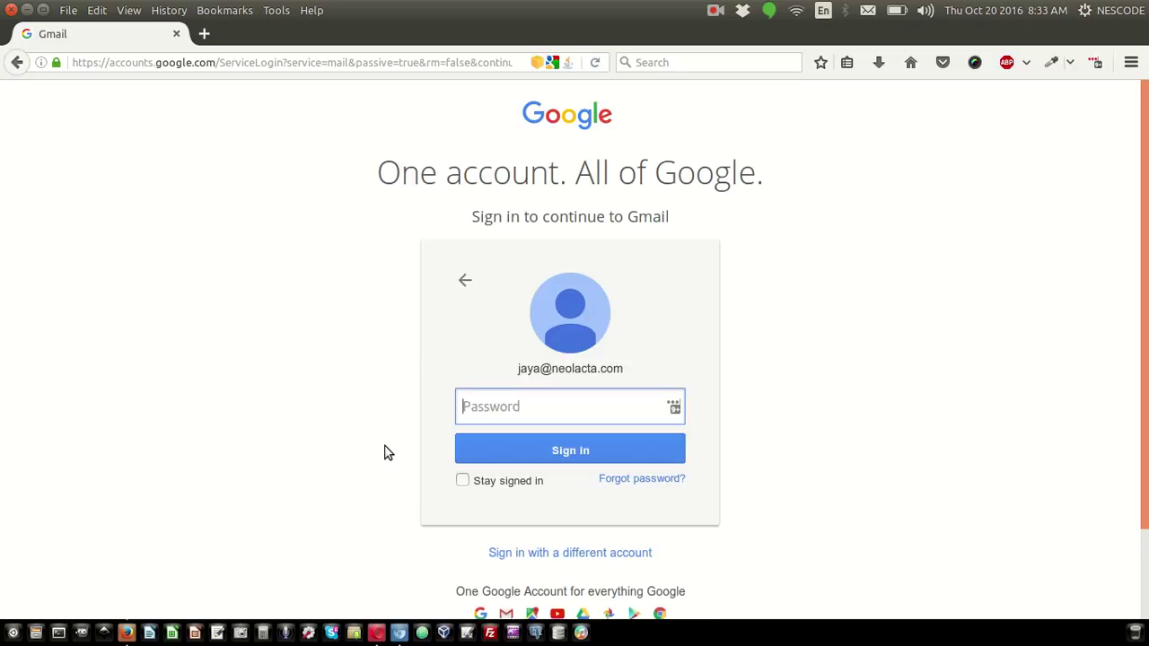
text(••••••••••••)
key(Return)
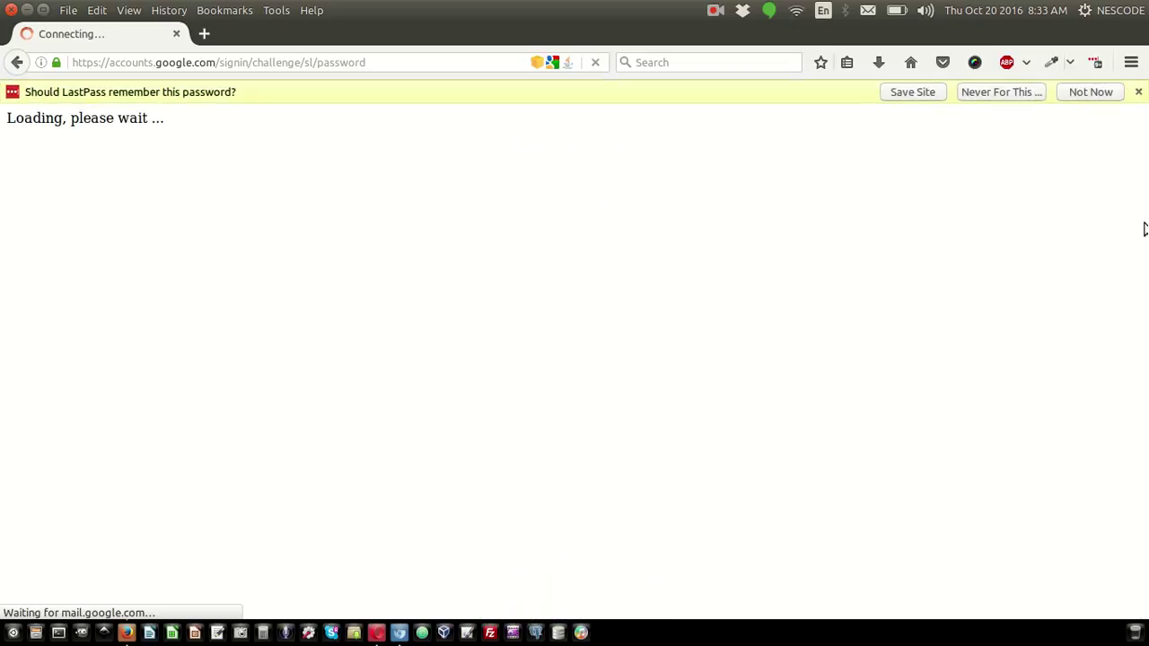
Dismiss the password-saving prompt and open the account dropdown from the Gmail avatar
click(1137, 93)
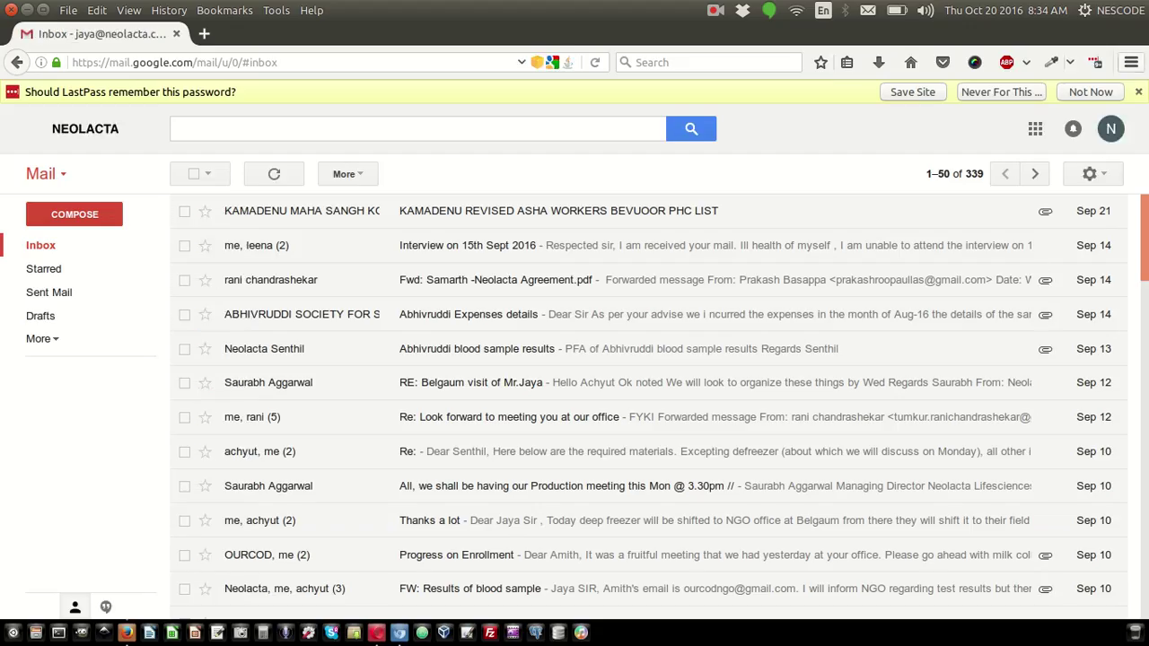
click(1138, 93)
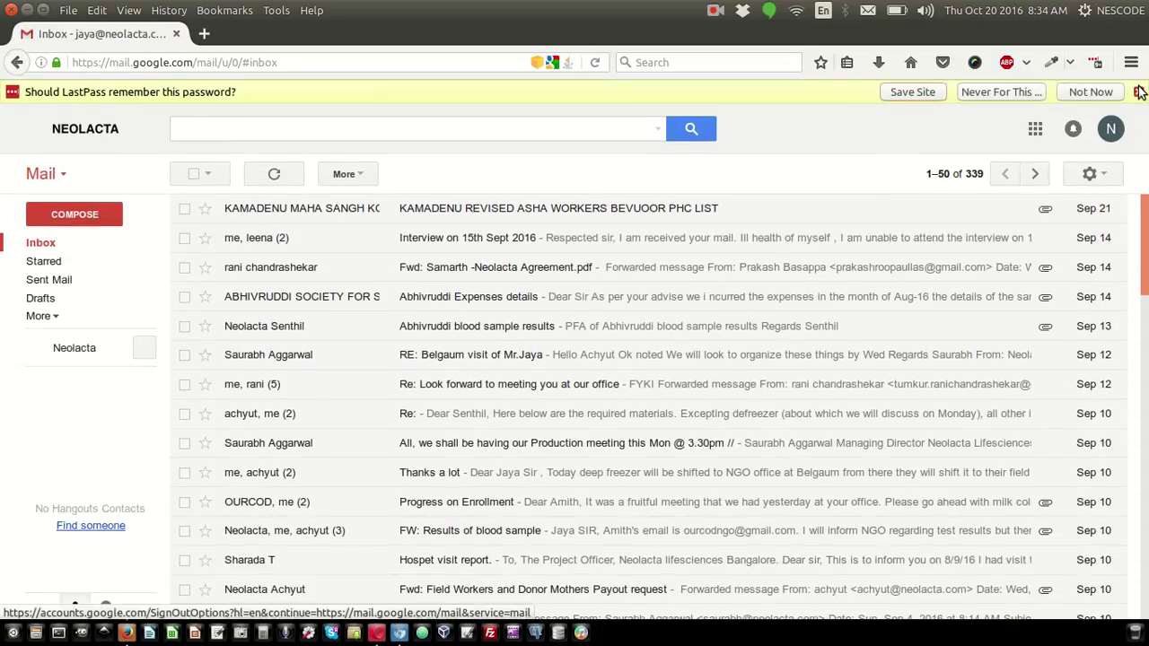
click(1109, 130)
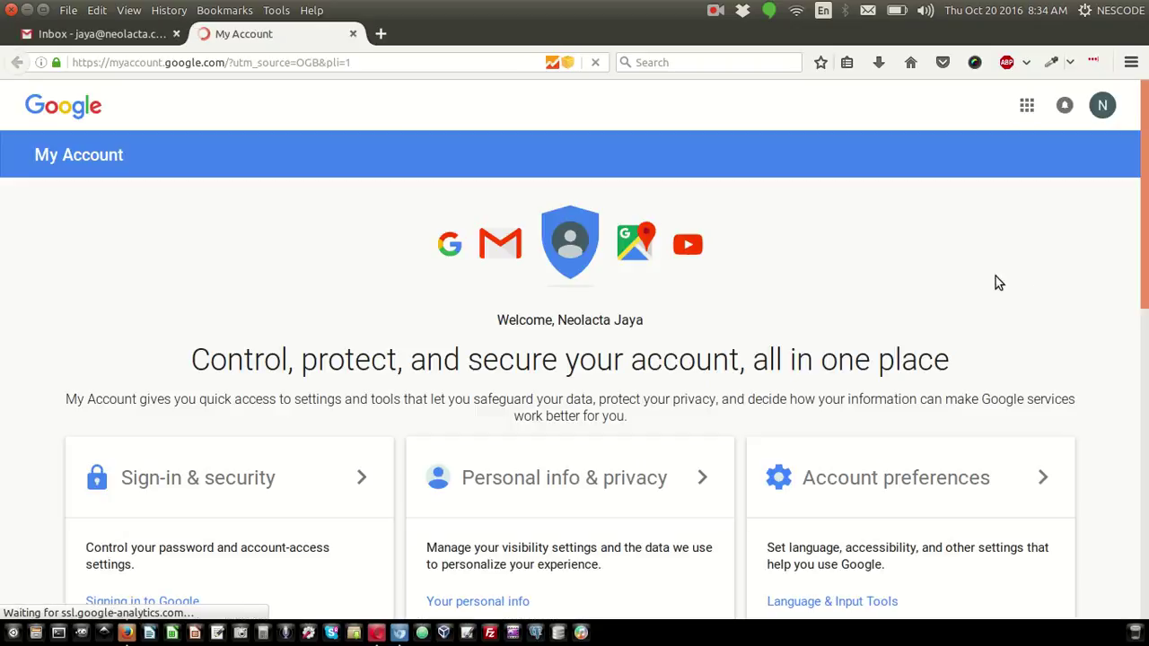
Go to Personal info & privacy and scroll to Control your content's Download your data
scroll(656, 404, down, 3)
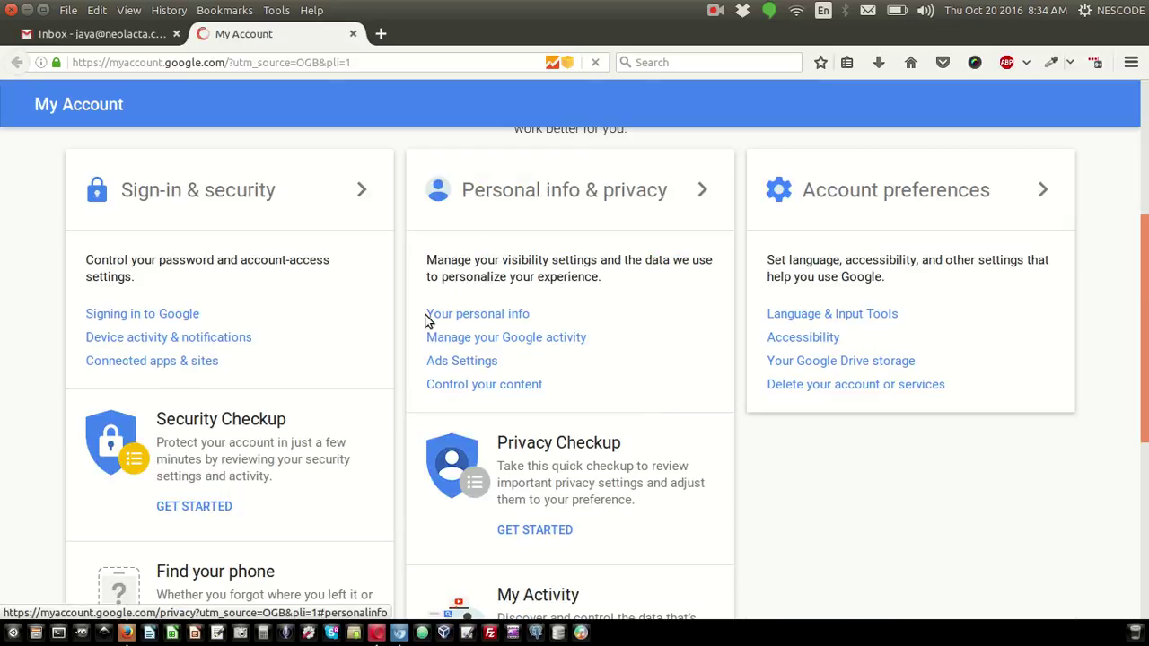
click(469, 316)
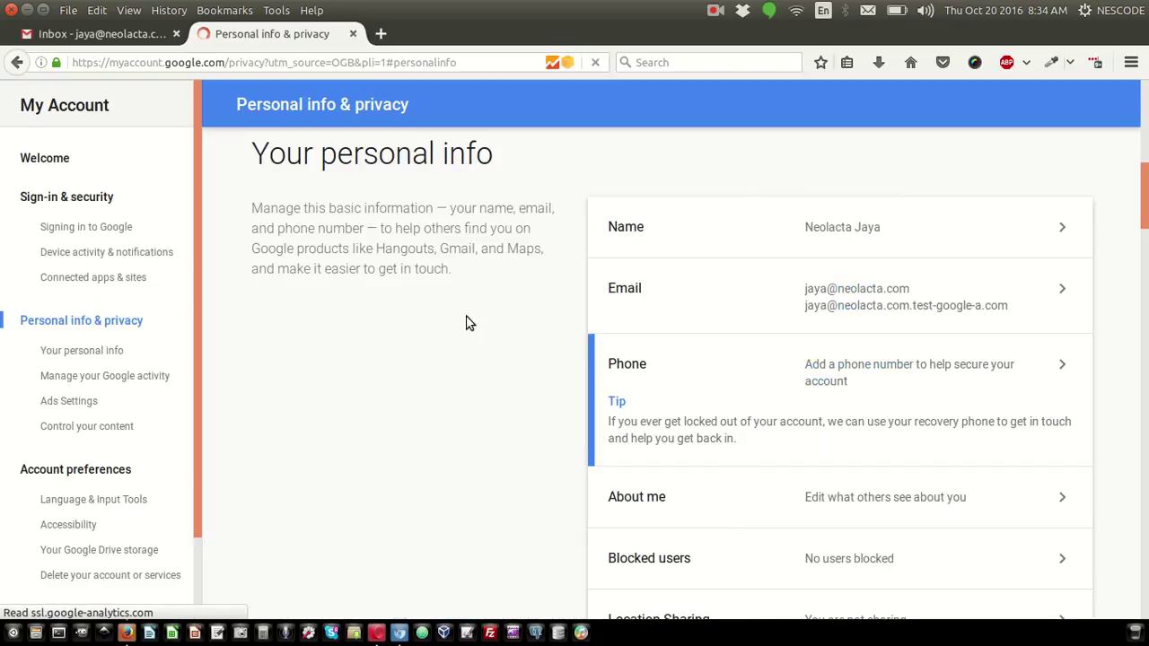
scroll(467, 323, down, 10)
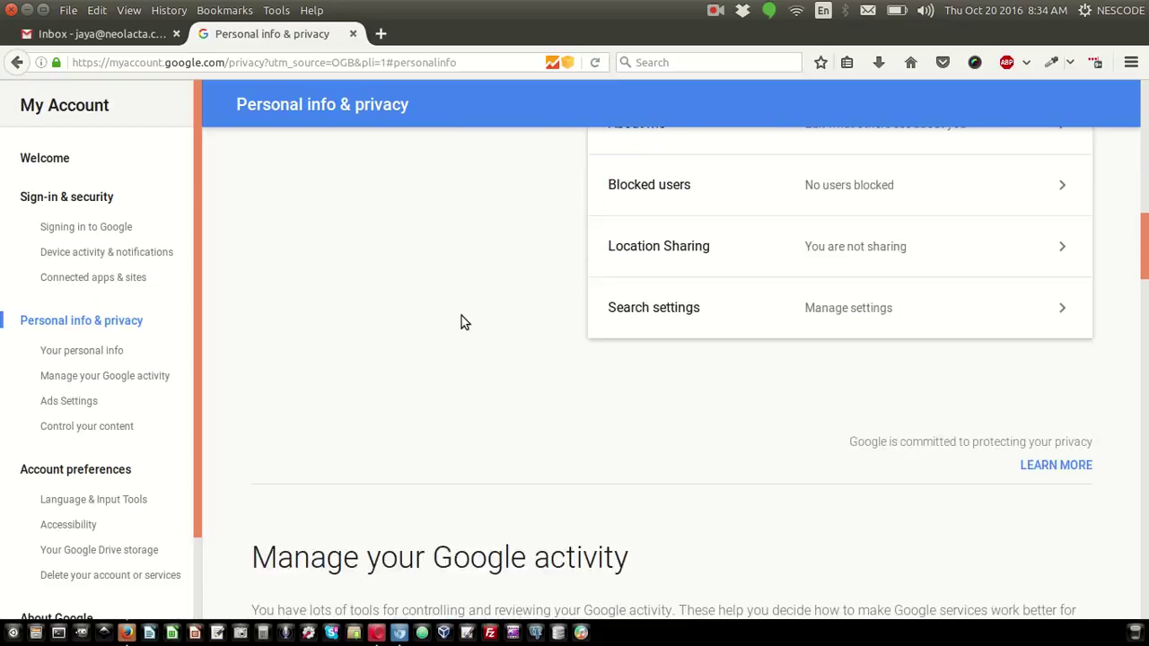
scroll(461, 316, down, 10)
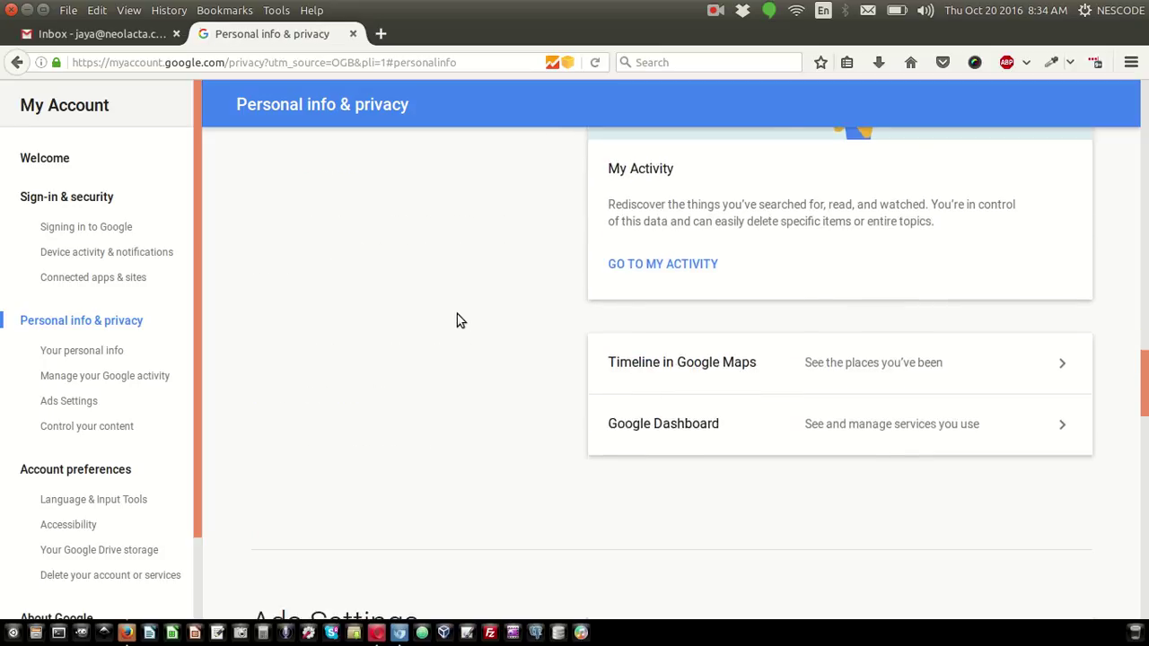
scroll(459, 321, down, 10)
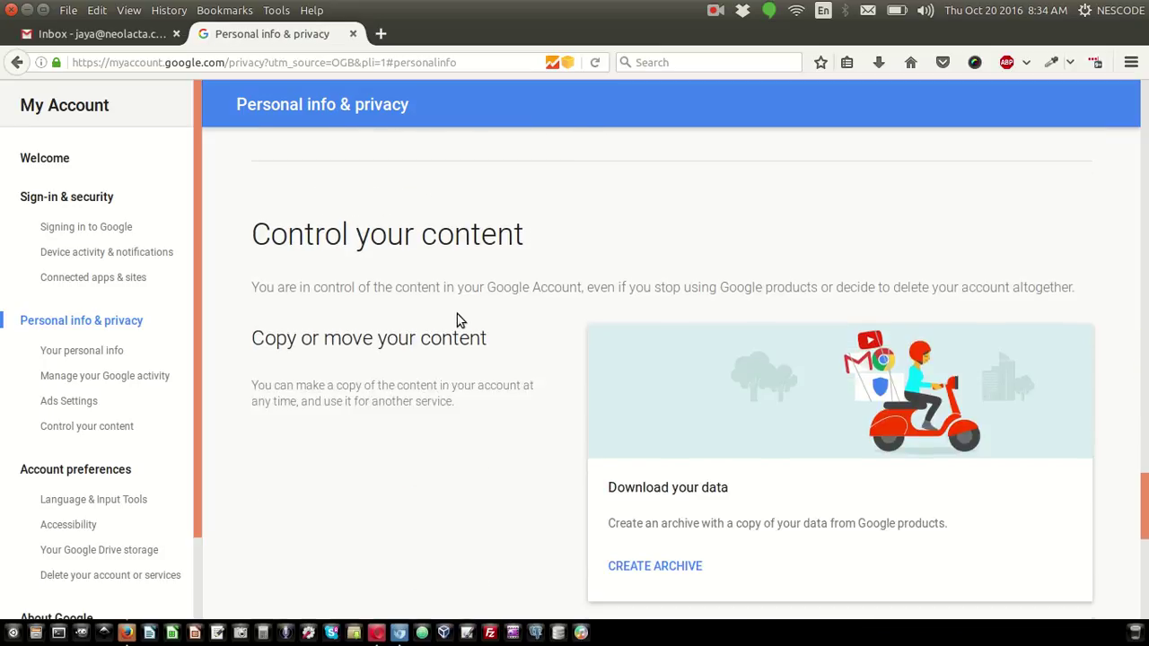
scroll(456, 319, up, 1)
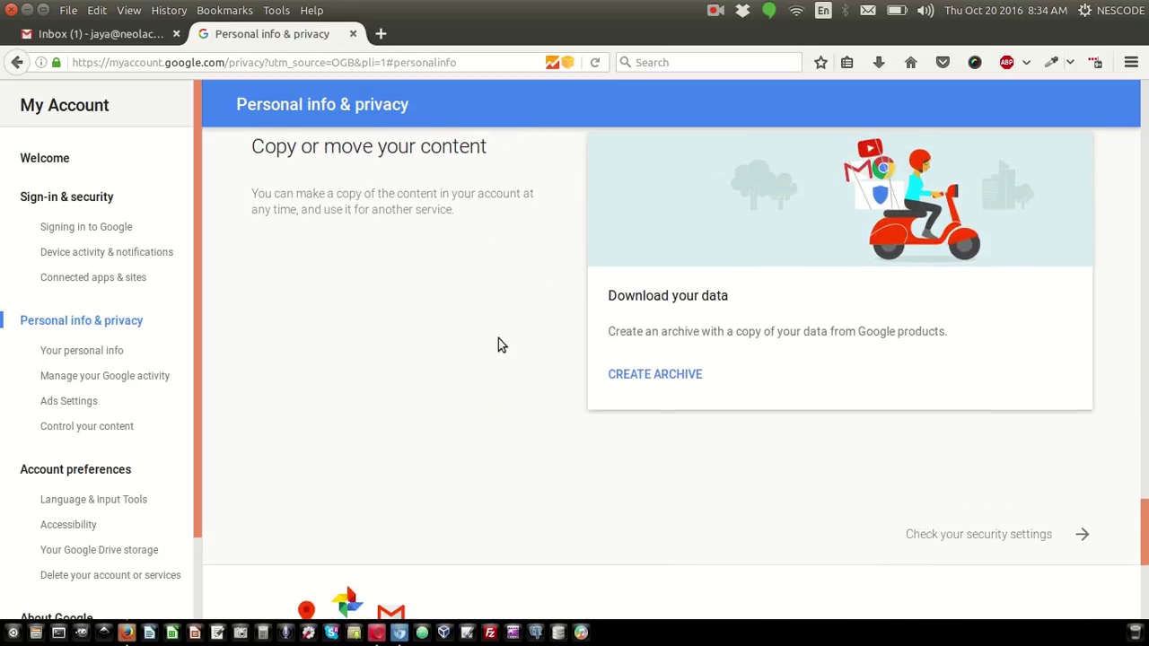
scroll(560, 357, up, 1)
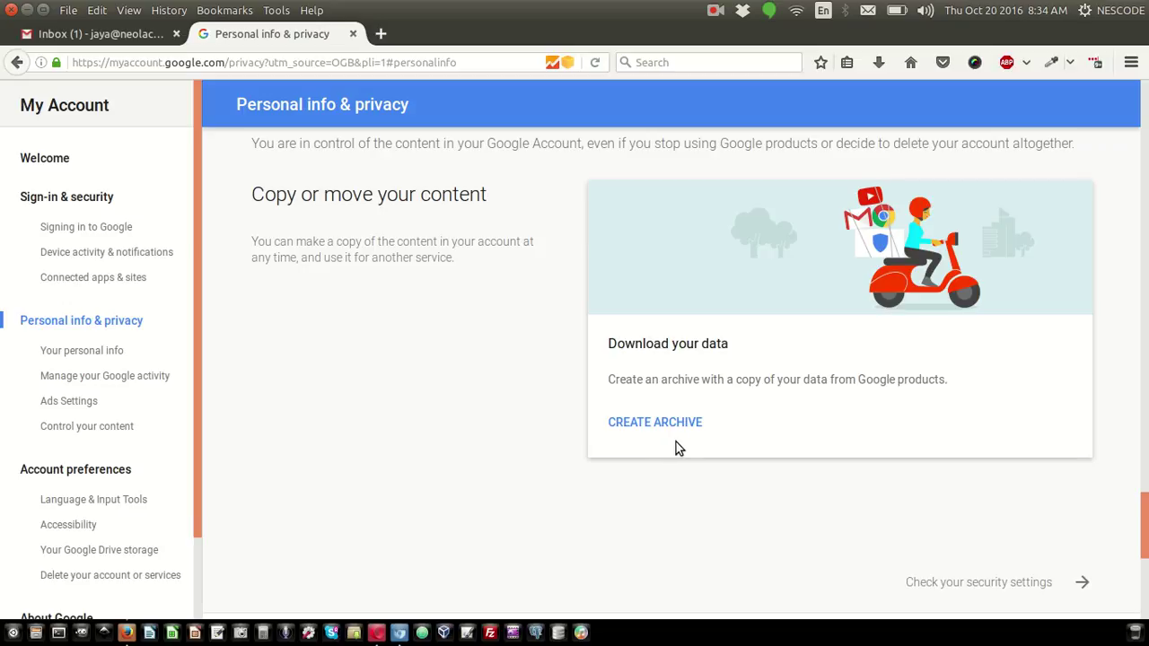
Start a new archive and check every product toggle, Bookmarks through YouTube, is on
click(687, 430)
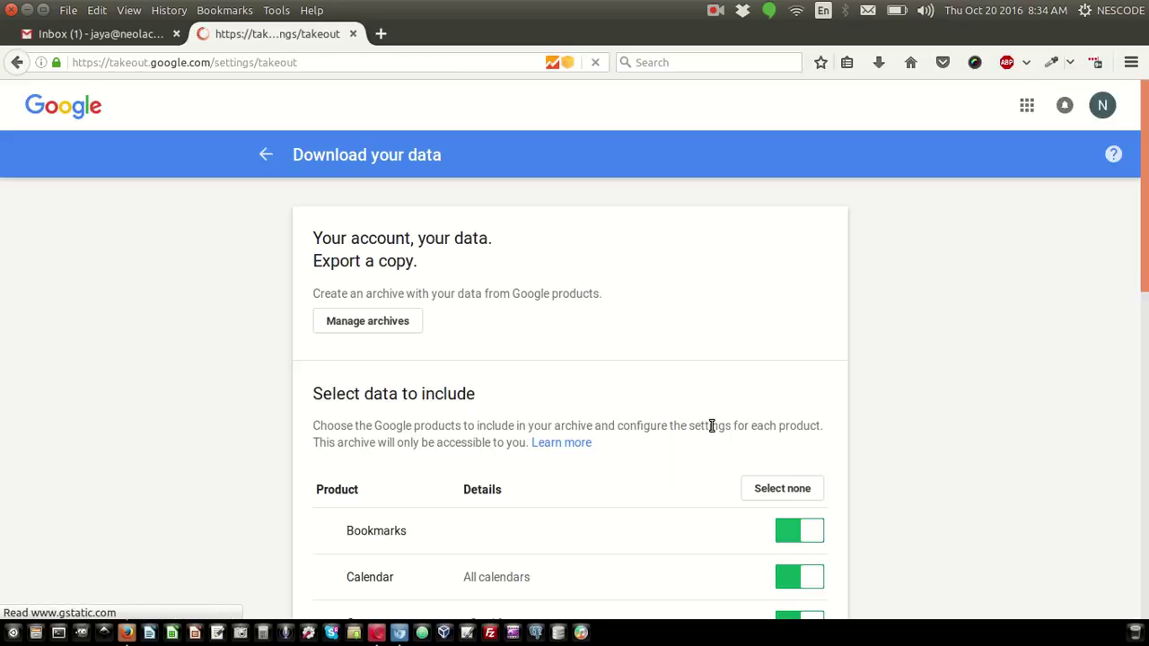
scroll(910, 451, down, 3)
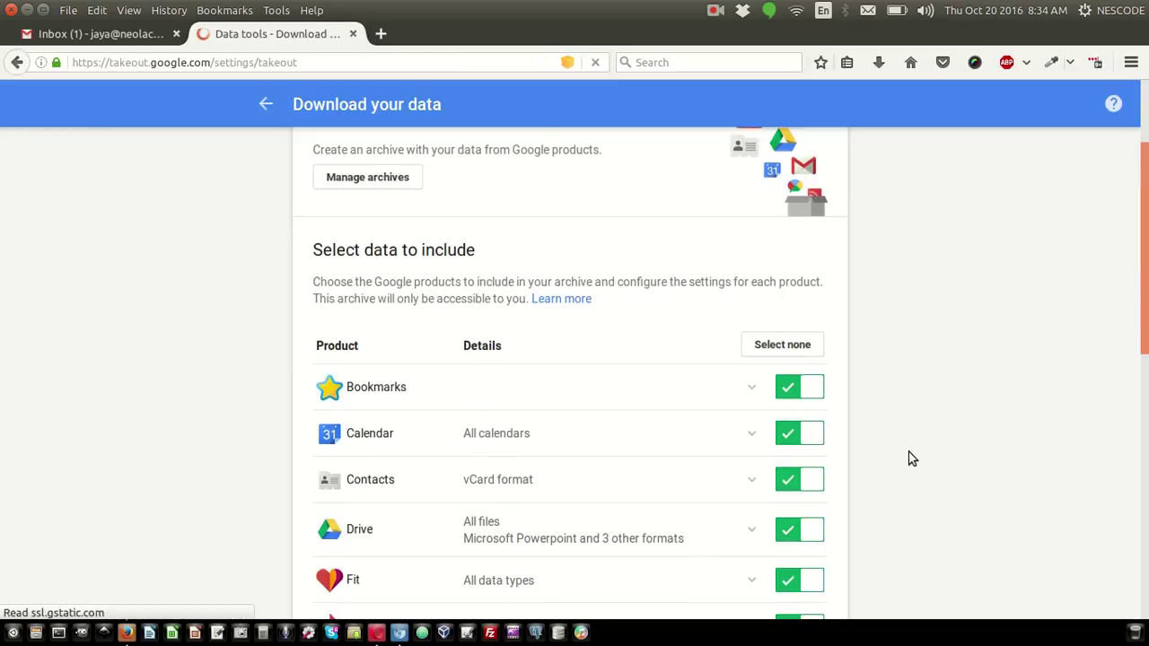
scroll(910, 458, down, 4)
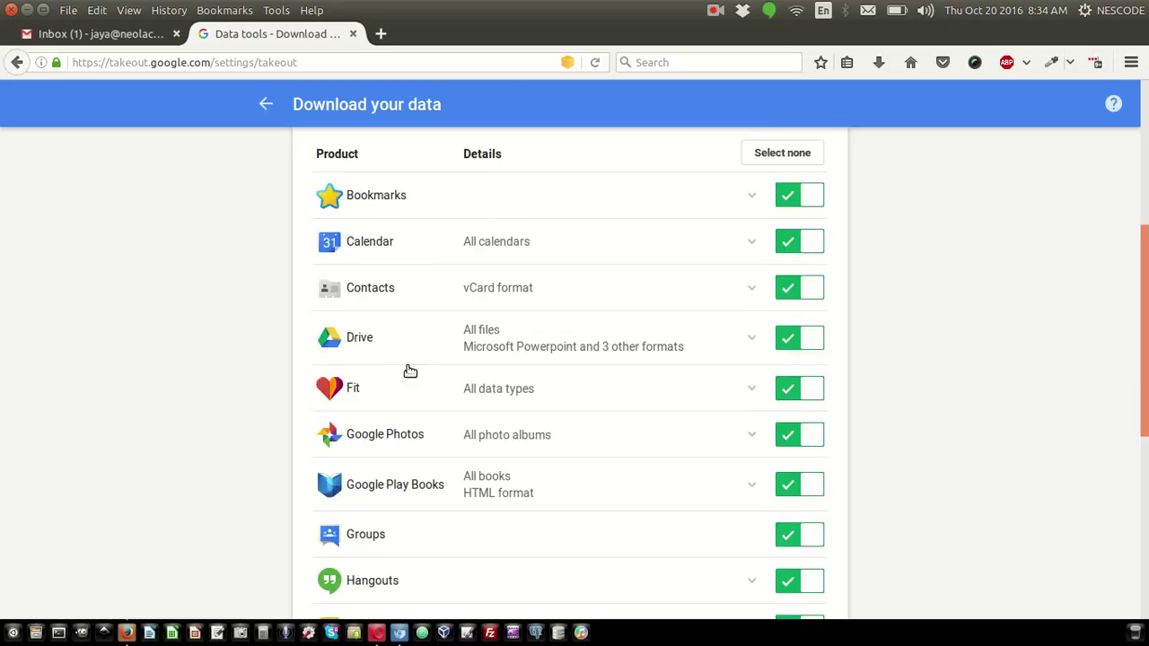
scroll(424, 409, down, 2)
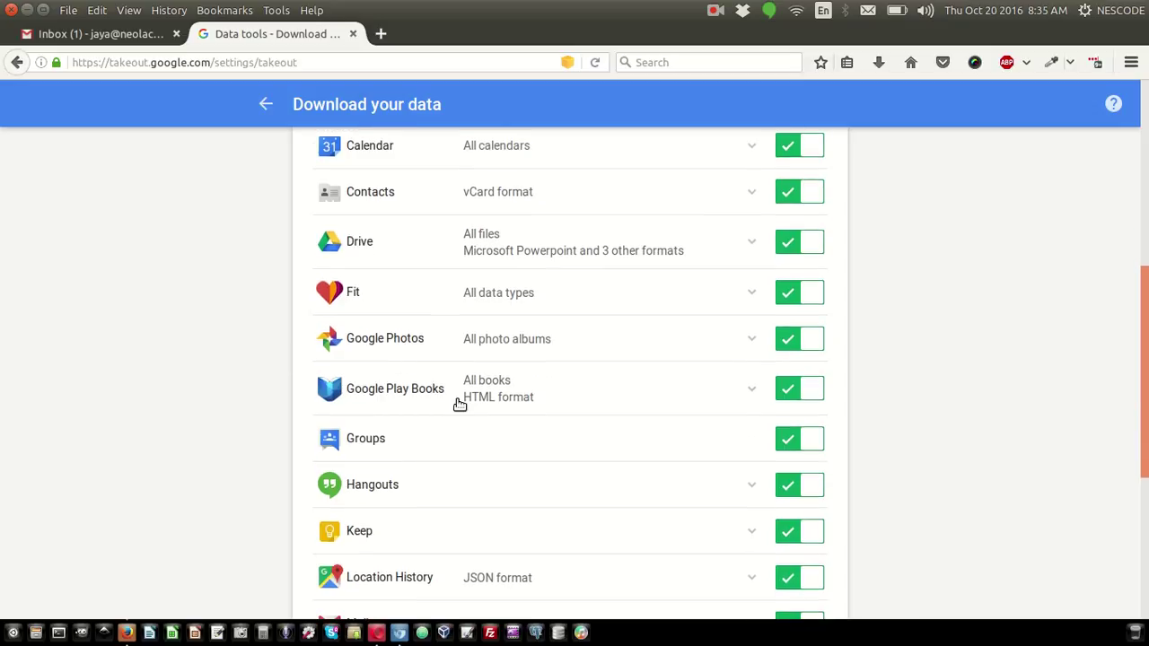
scroll(459, 405, down, 3)
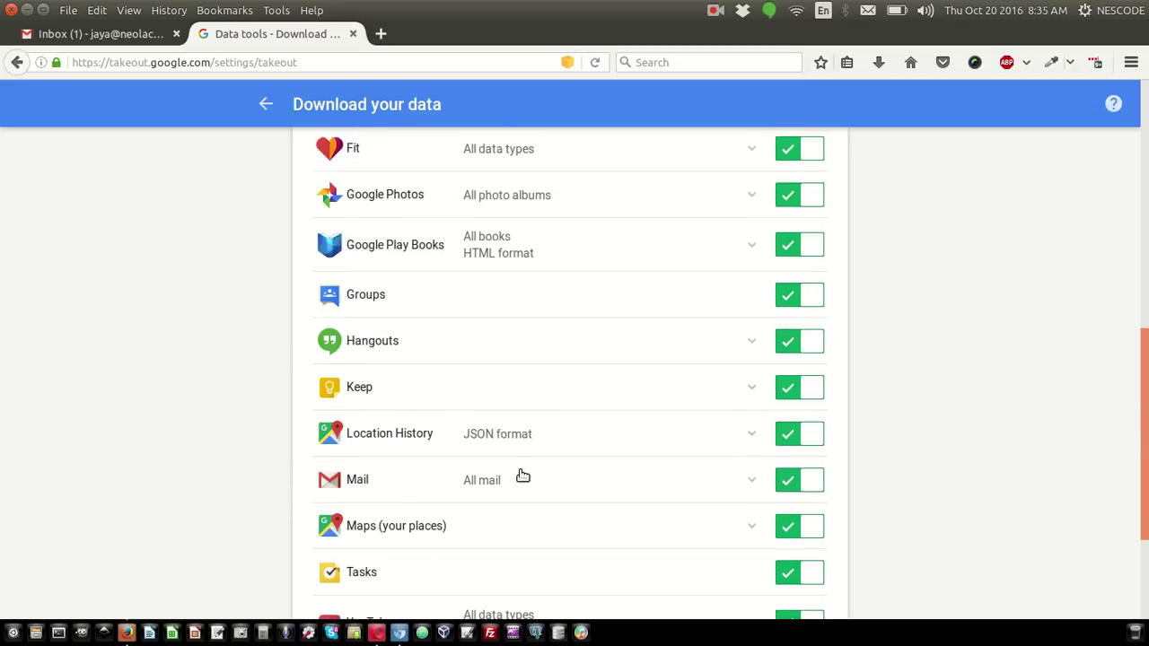
scroll(1032, 530, down, 3)
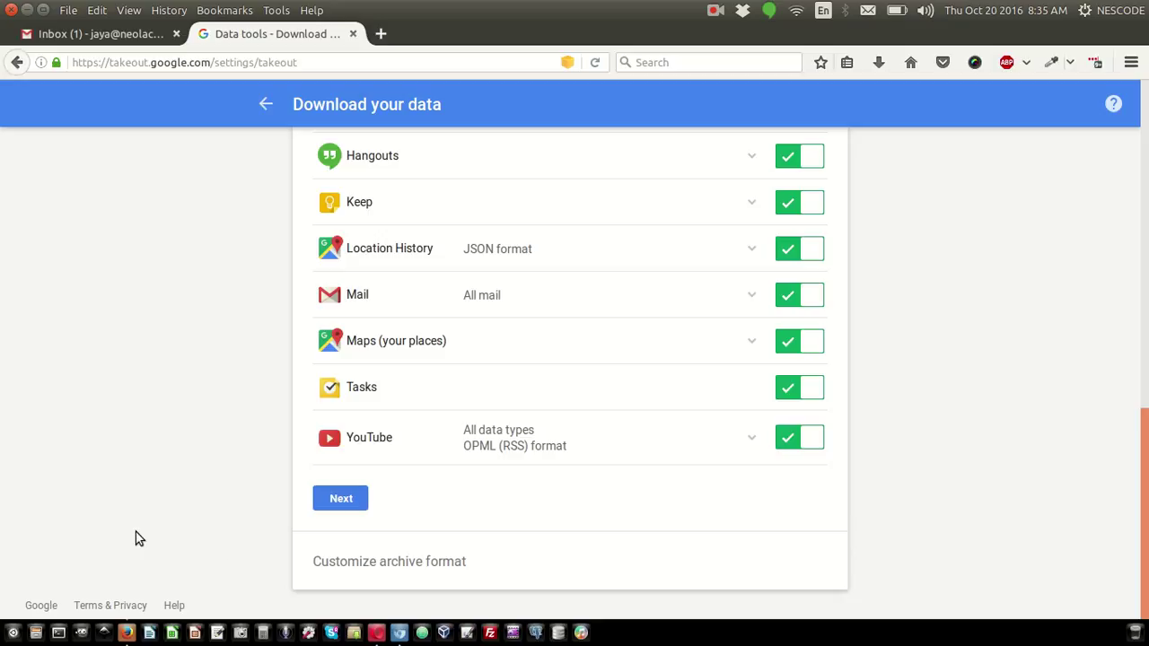
scroll(148, 454, up, 15)
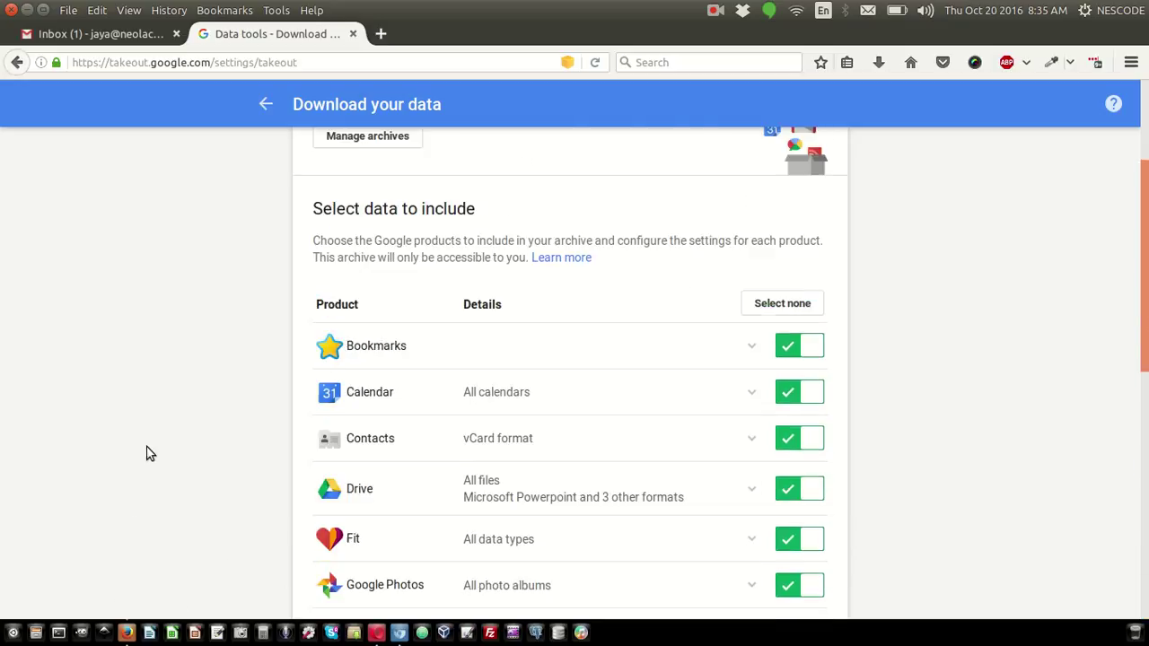
scroll(150, 454, down, 15)
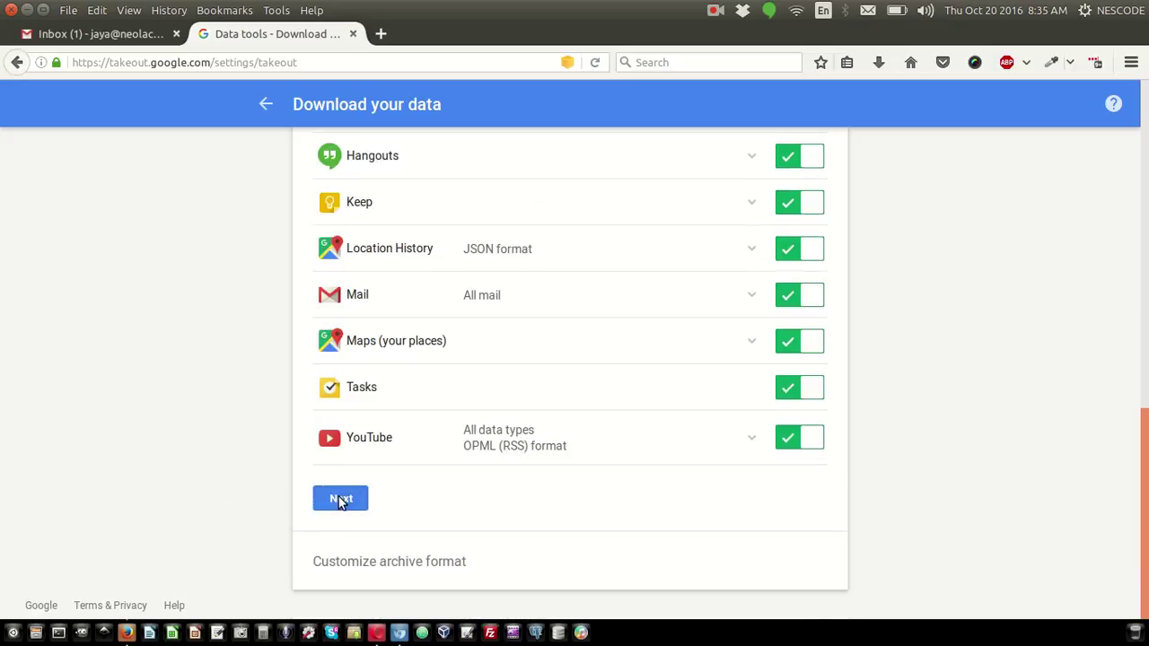
Proceed past the 15 selected products and keep .zip as the archive file type
click(341, 498)
scroll(854, 486, up, 3)
scroll(770, 483, down, 2)
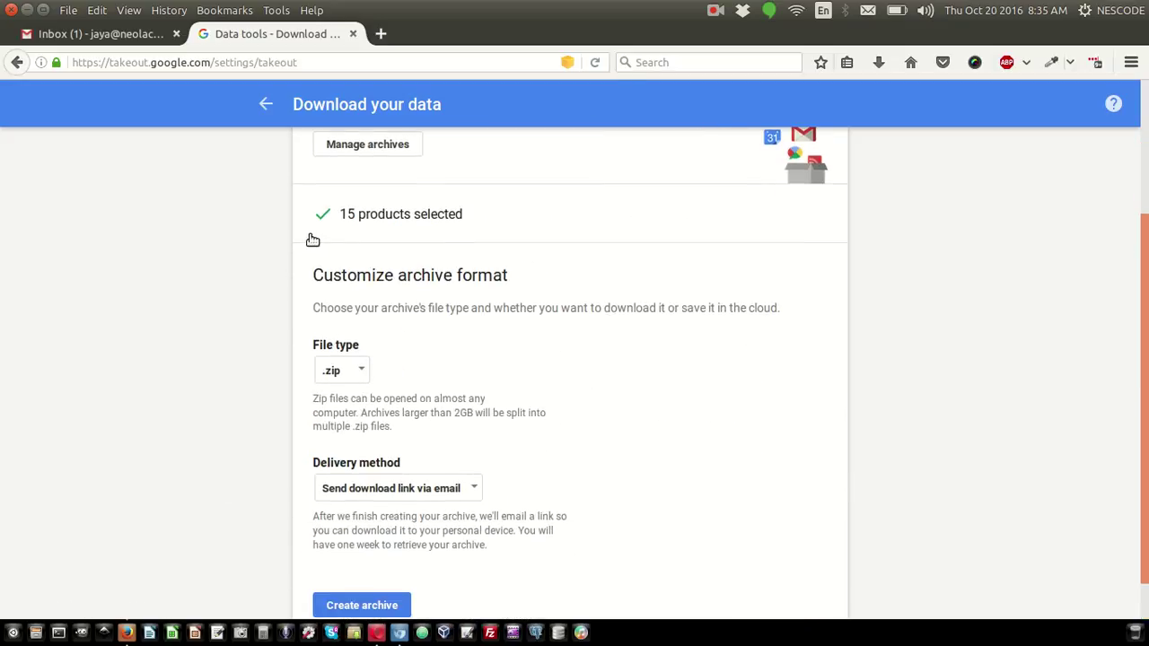
click(360, 376)
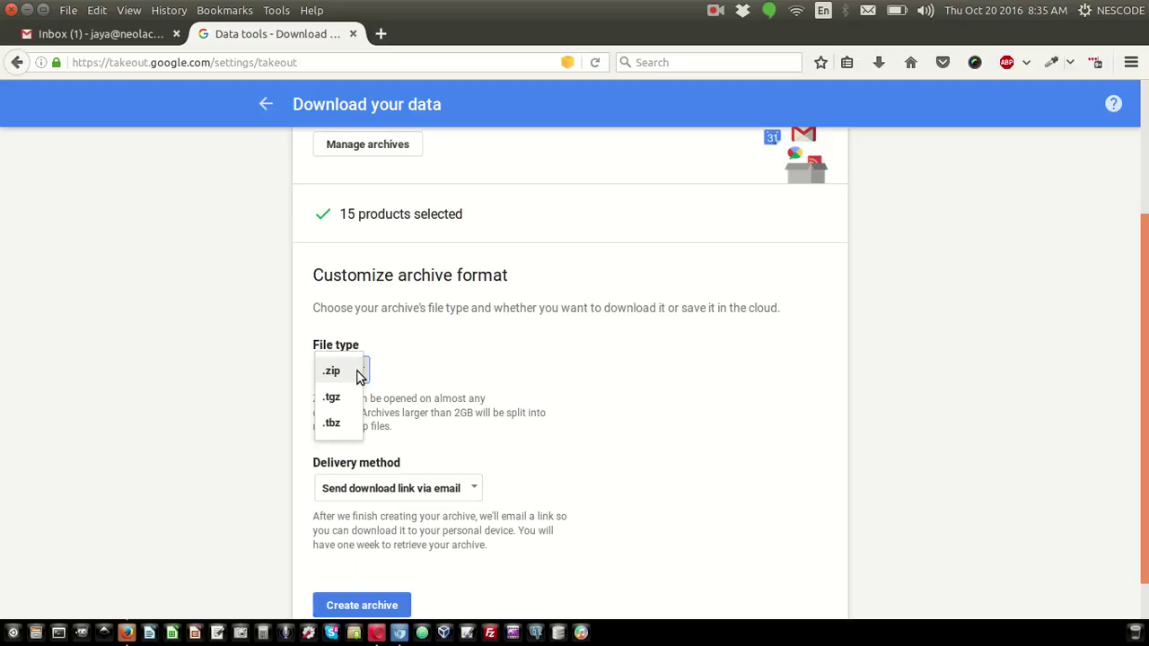
click(401, 369)
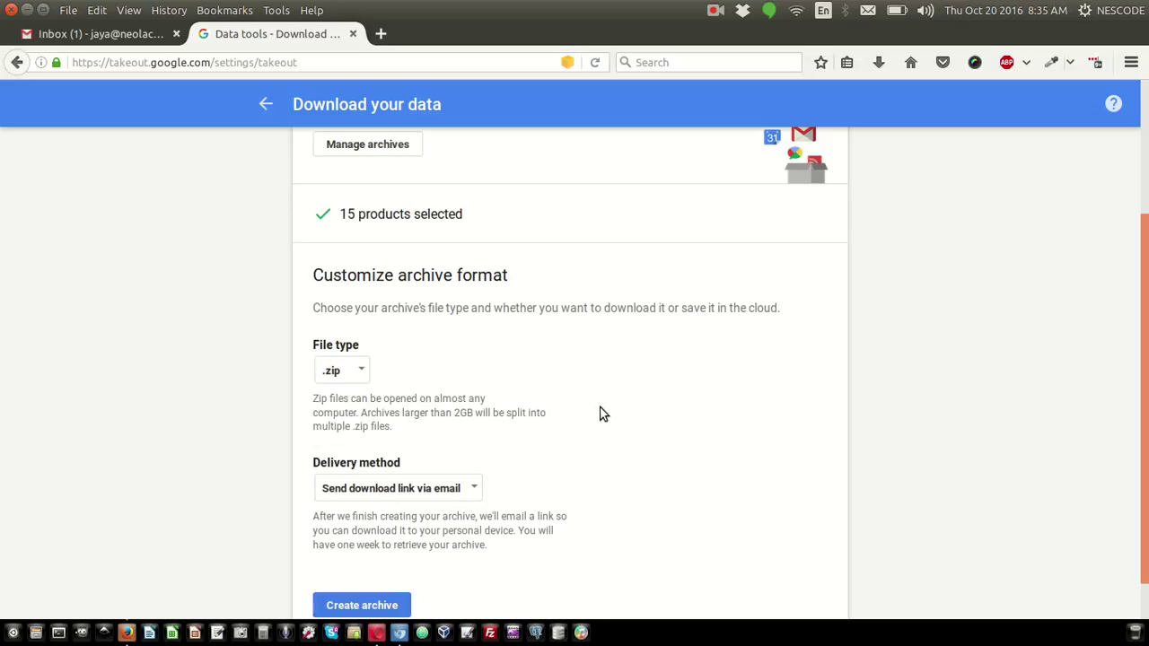
Keep delivery as a download link sent via email and create the archive
scroll(599, 414, down, 1)
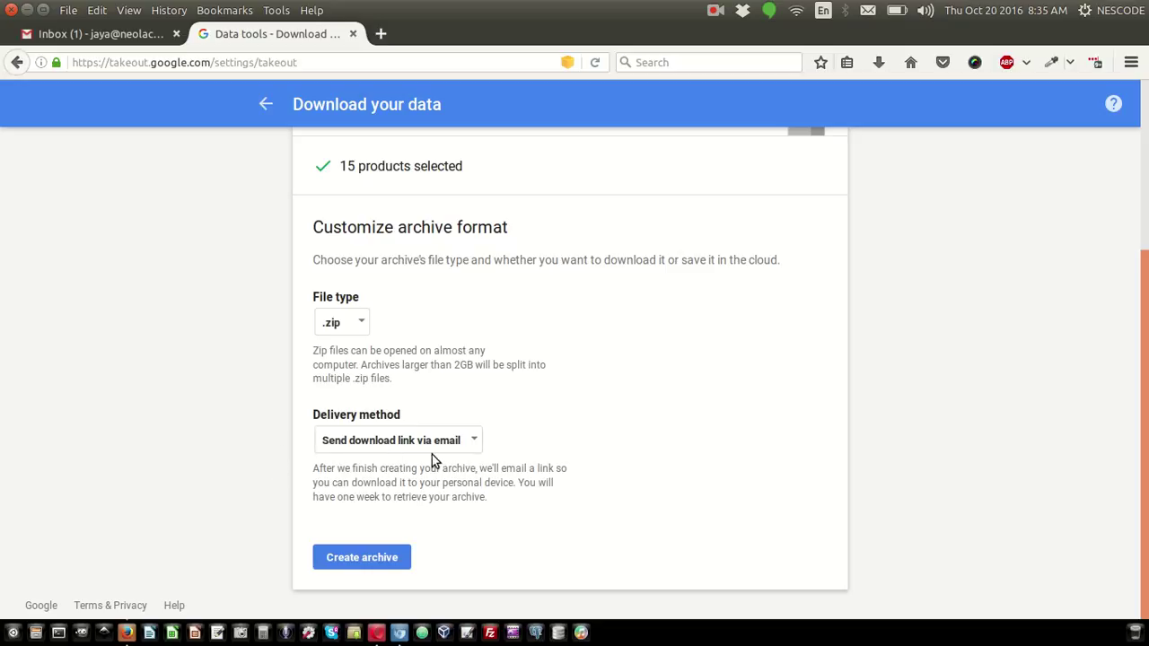
click(466, 442)
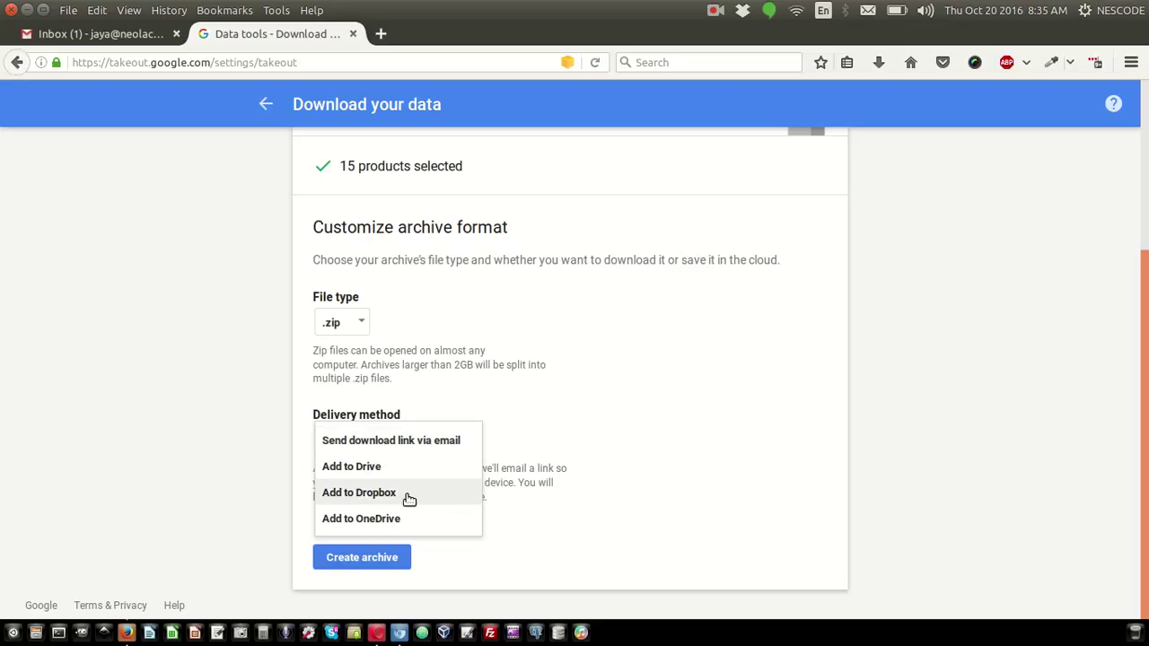
click(564, 390)
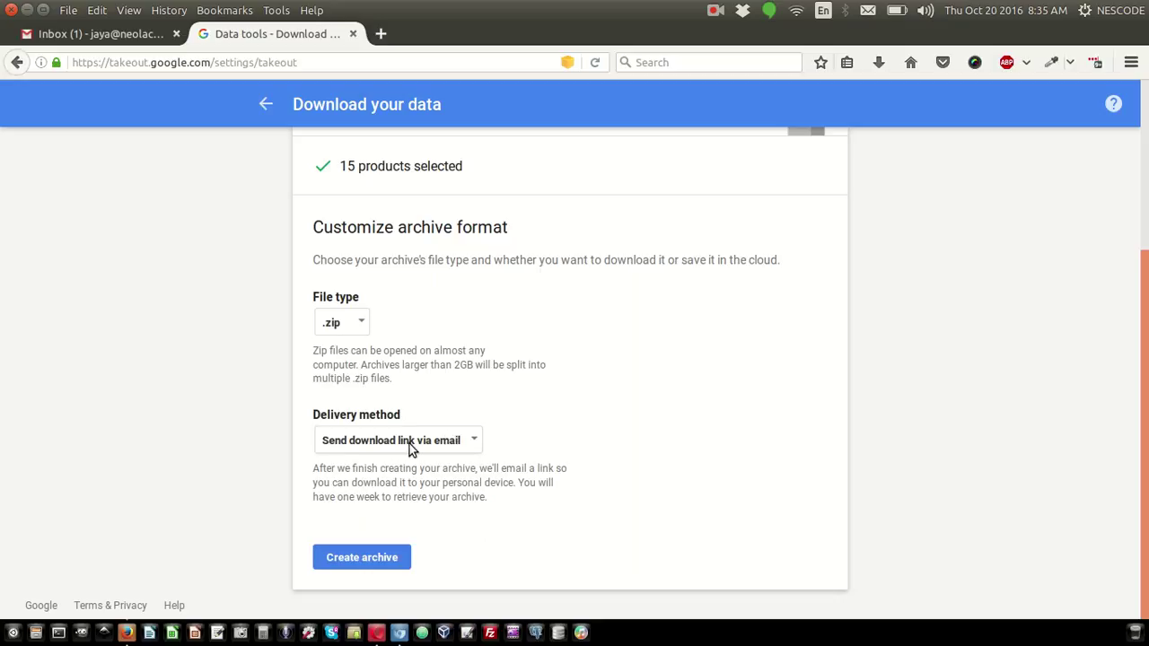
click(385, 559)
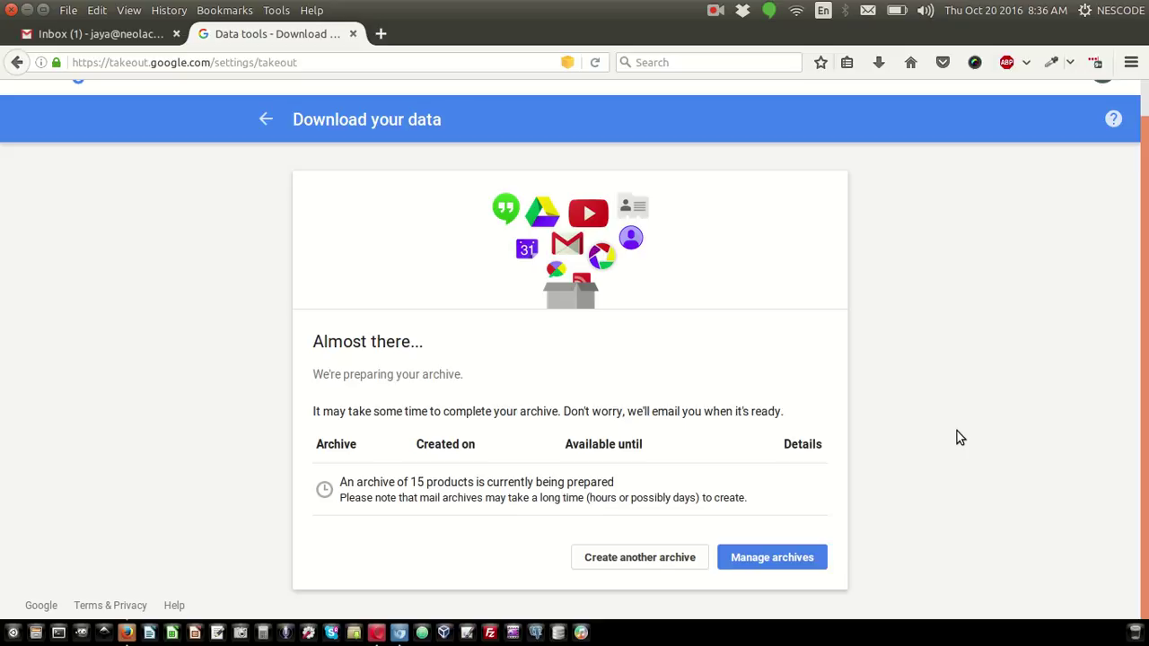
In the refreshed inbox, close the password prompt and trash Google's new sign-in alert
click(85, 39)
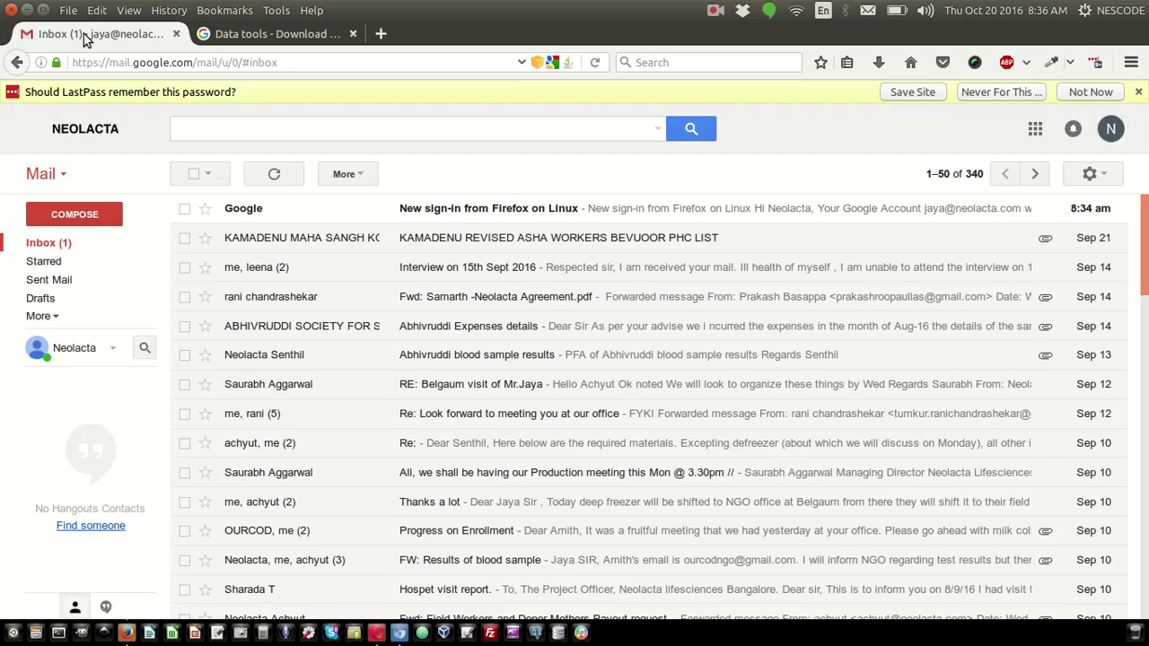
click(1139, 94)
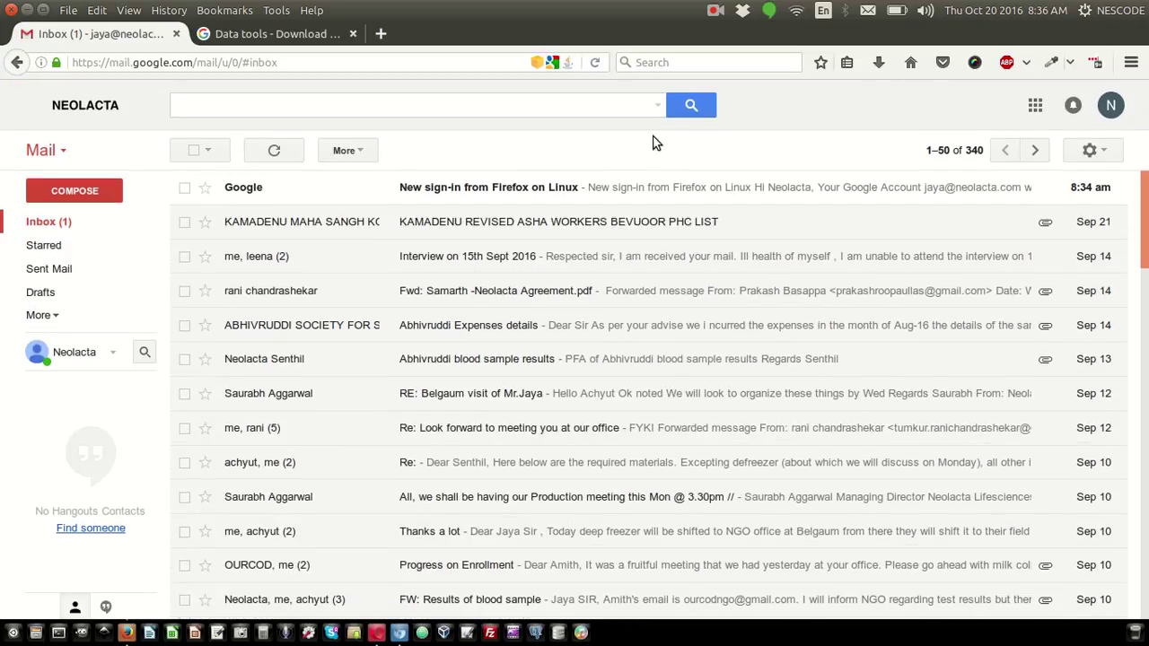
click(292, 165)
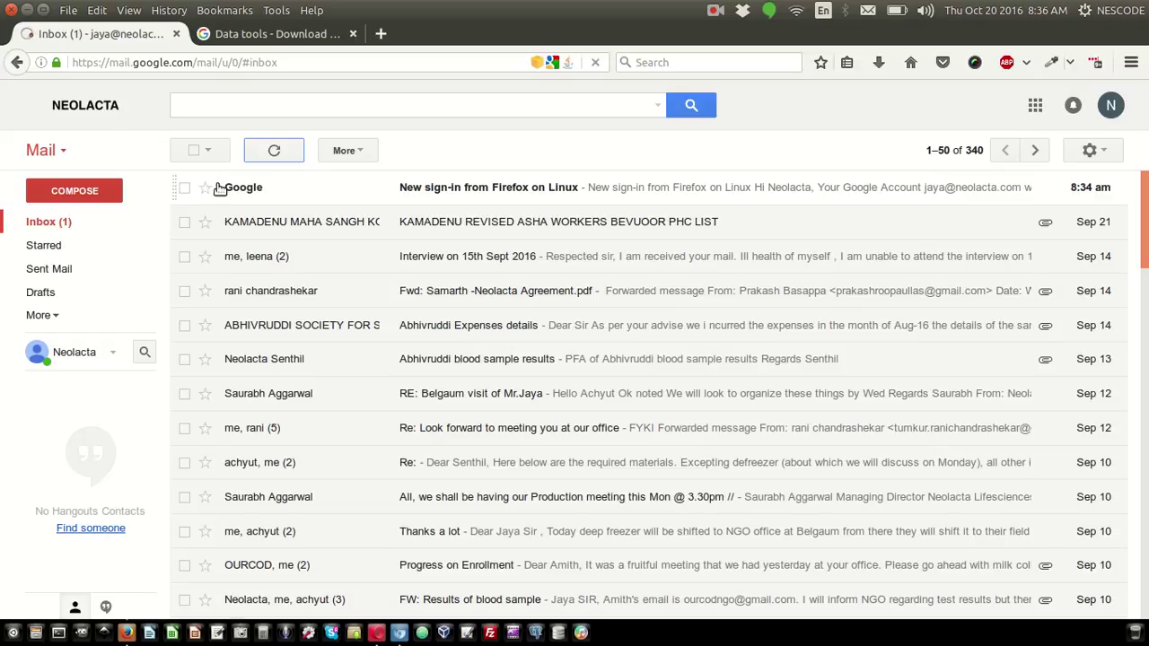
click(184, 188)
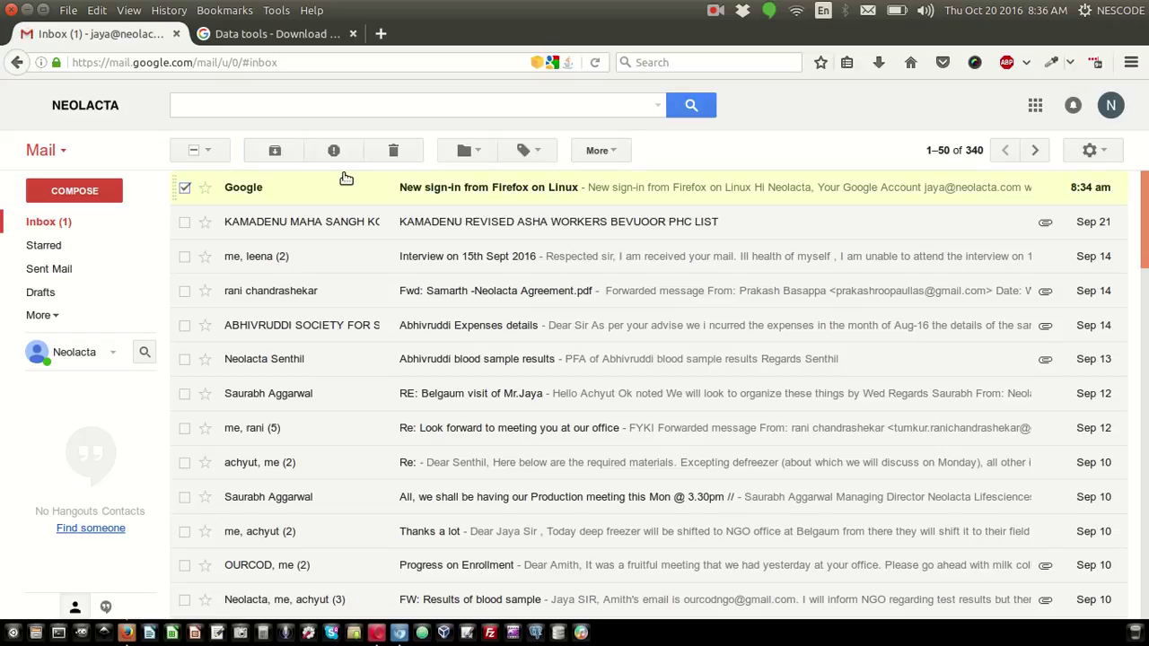
click(393, 153)
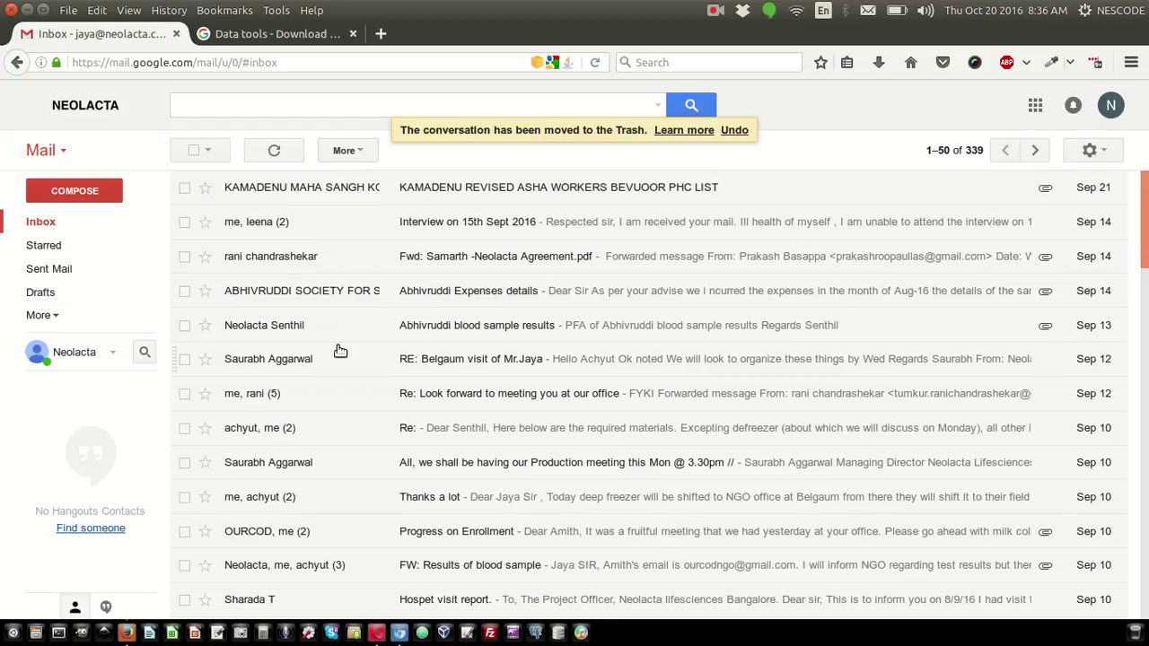